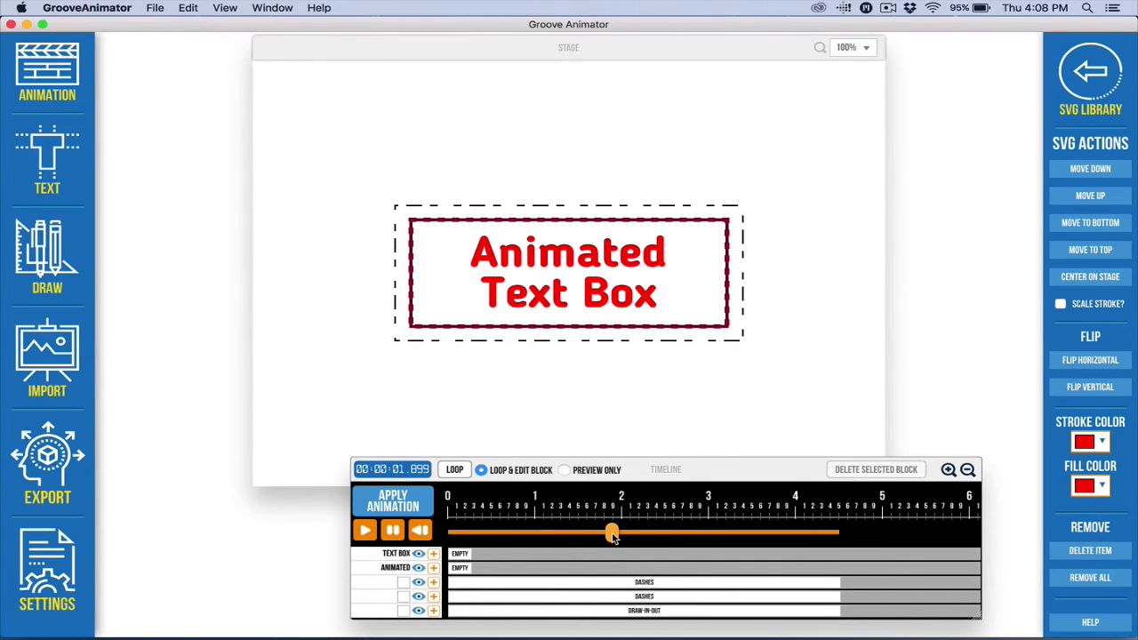
# Scrub the timeline between about 2 and 2.7 seconds to preview the finished animated text box
pyautogui.moveTo(613, 534); pyautogui.dragTo(679, 544)
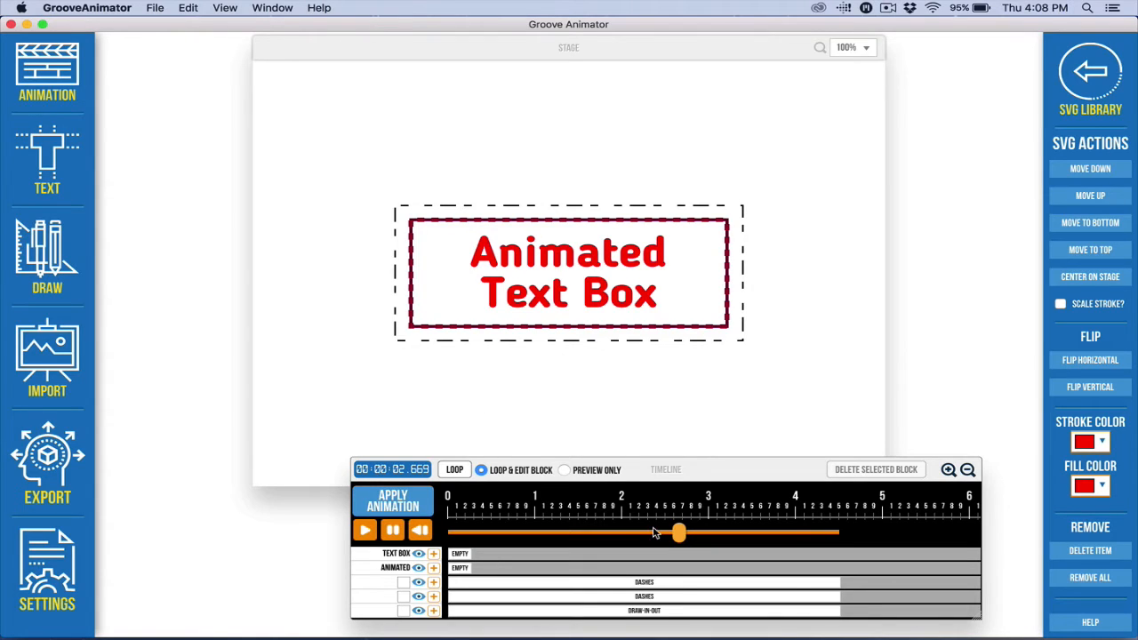
pyautogui.moveTo(678, 533); pyautogui.dragTo(626, 579)
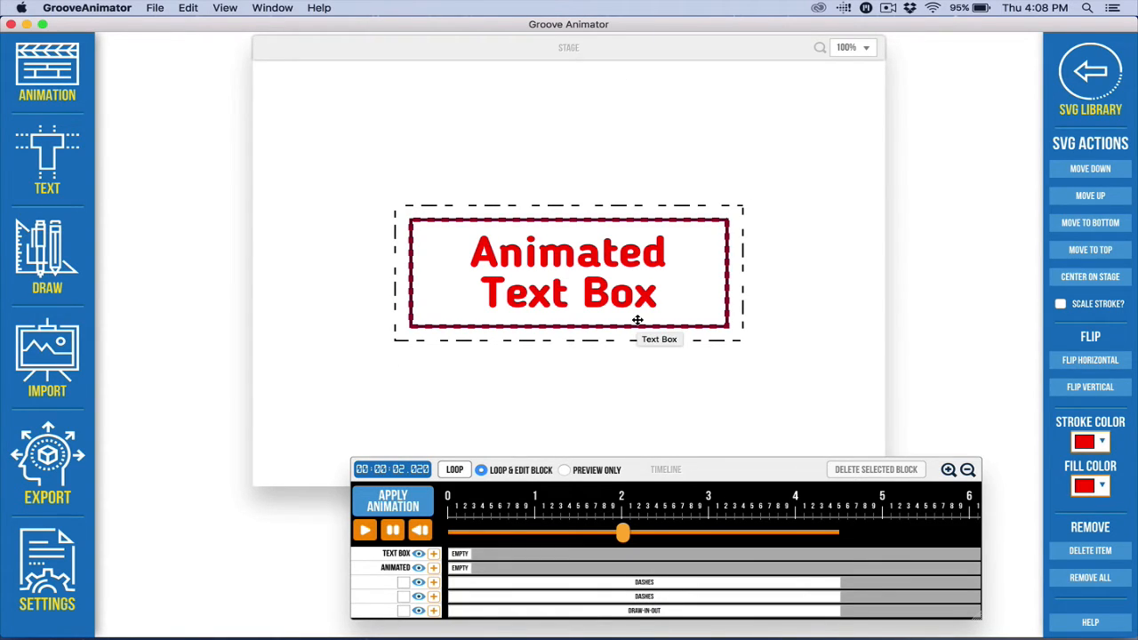
pyautogui.moveTo(625, 532); pyautogui.dragTo(655, 597)
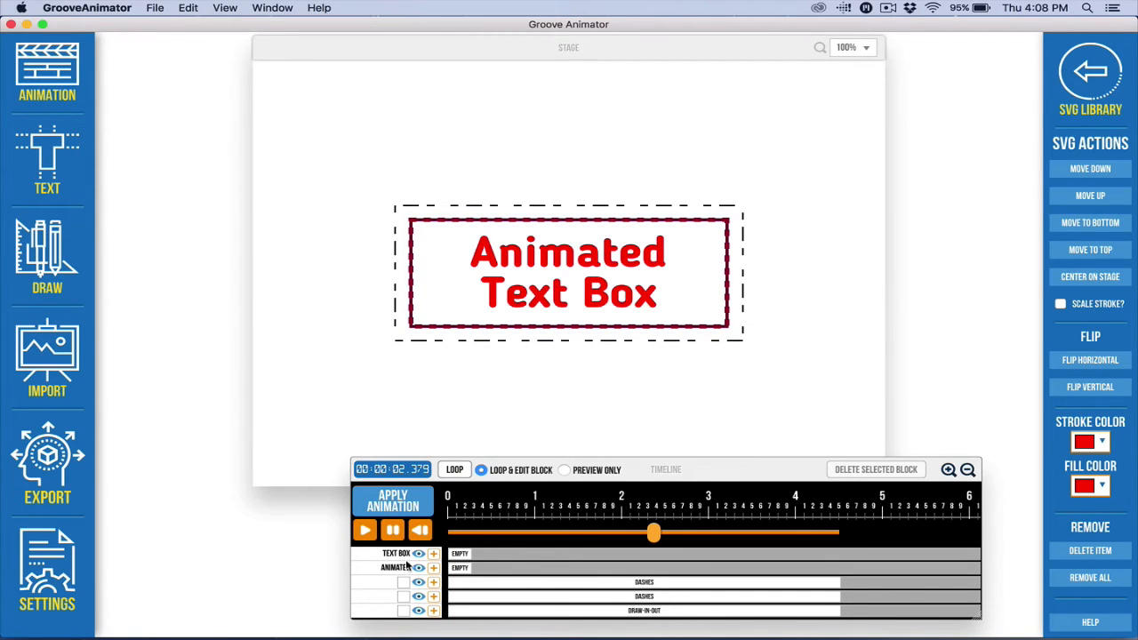
# Display the primitive shapes with the draw-in-out rectangle's timeline block selected
pyautogui.click(47, 258)
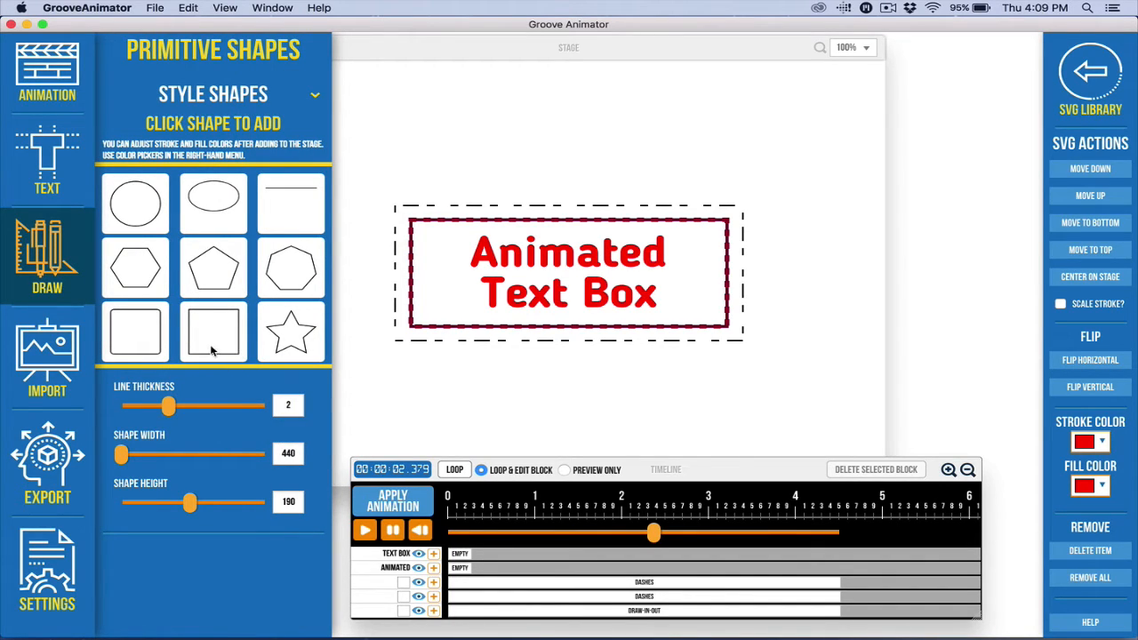
pyautogui.click(483, 613)
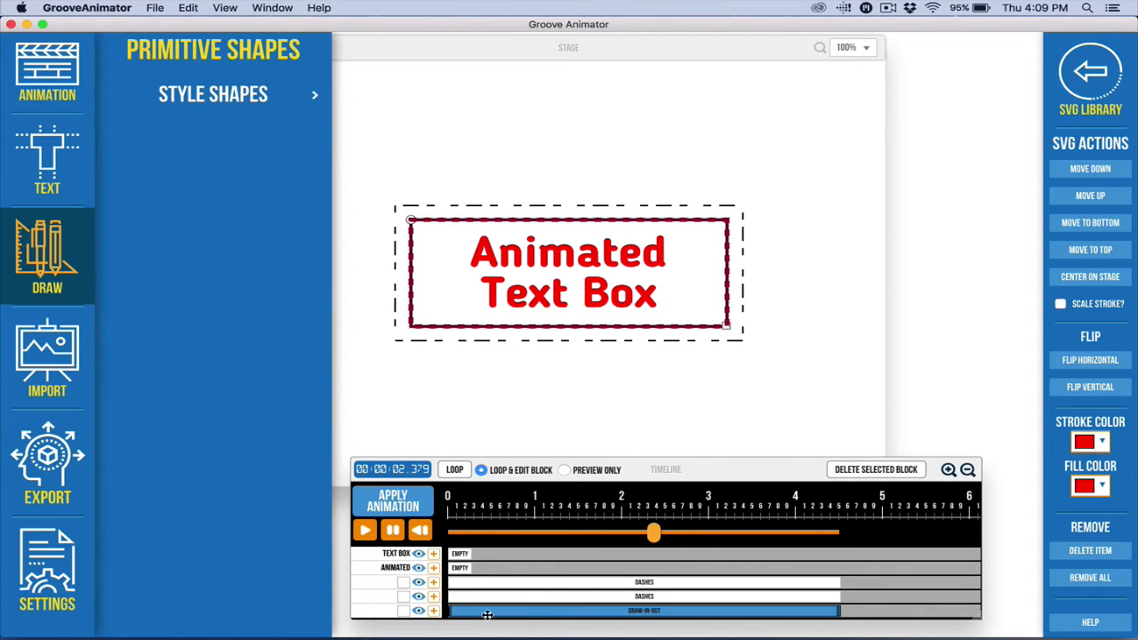
pyautogui.click(55, 292)
pyautogui.click(57, 254)
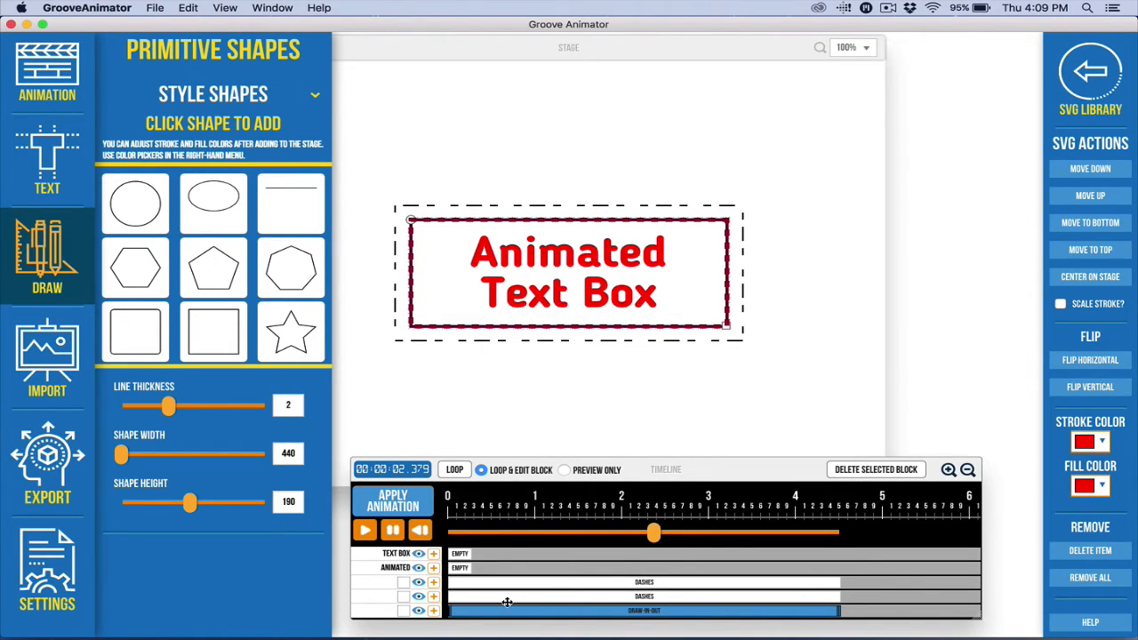
# Hide both dashed rectangles and the two text layers, and scrub to about 2 seconds to isolate the solid rectangle
pyautogui.click(419, 597)
pyautogui.click(419, 585)
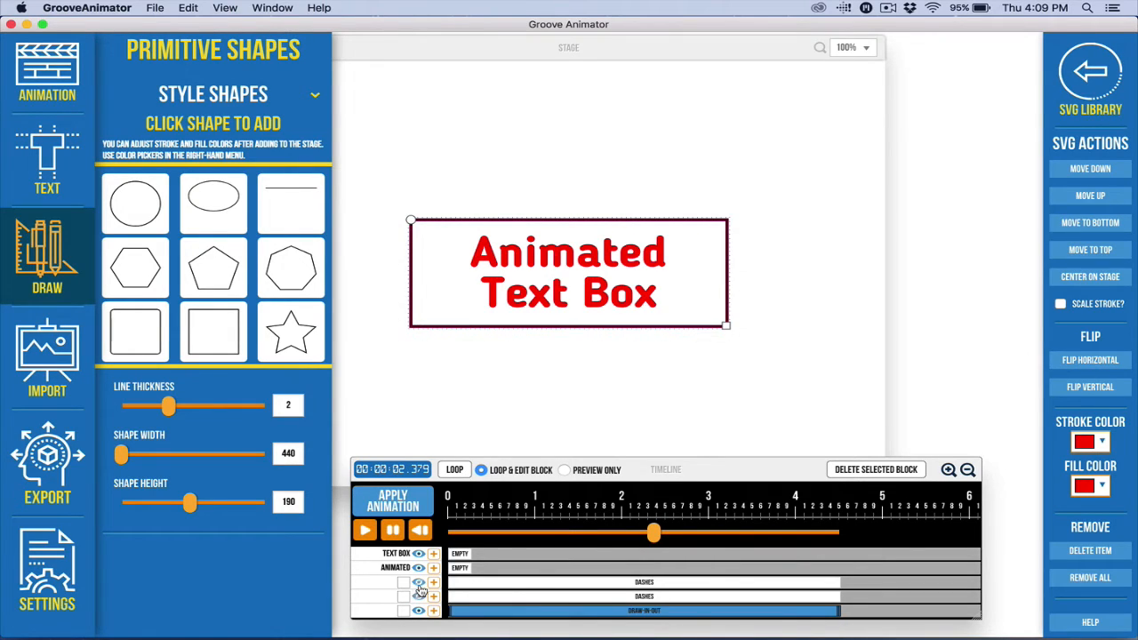
pyautogui.click(419, 568)
pyautogui.click(419, 554)
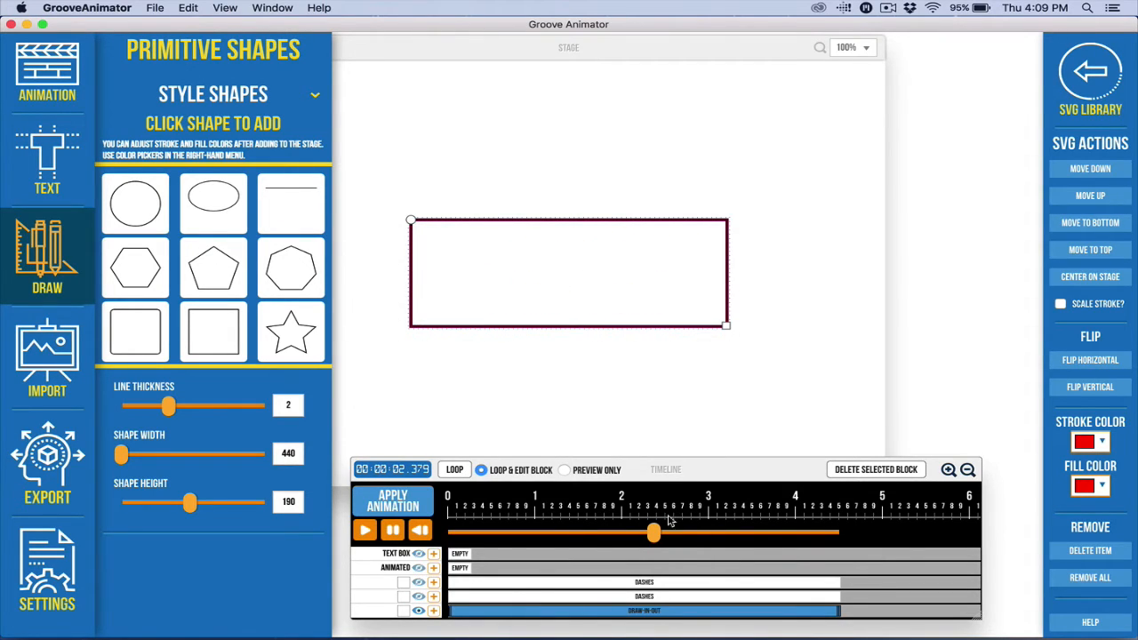
pyautogui.moveTo(654, 532)
pyautogui.mouseDown()
pyautogui.moveTo(450, 533)
pyautogui.moveTo(803, 536)
pyautogui.moveTo(827, 550)
pyautogui.moveTo(622, 556)
pyautogui.mouseUp()
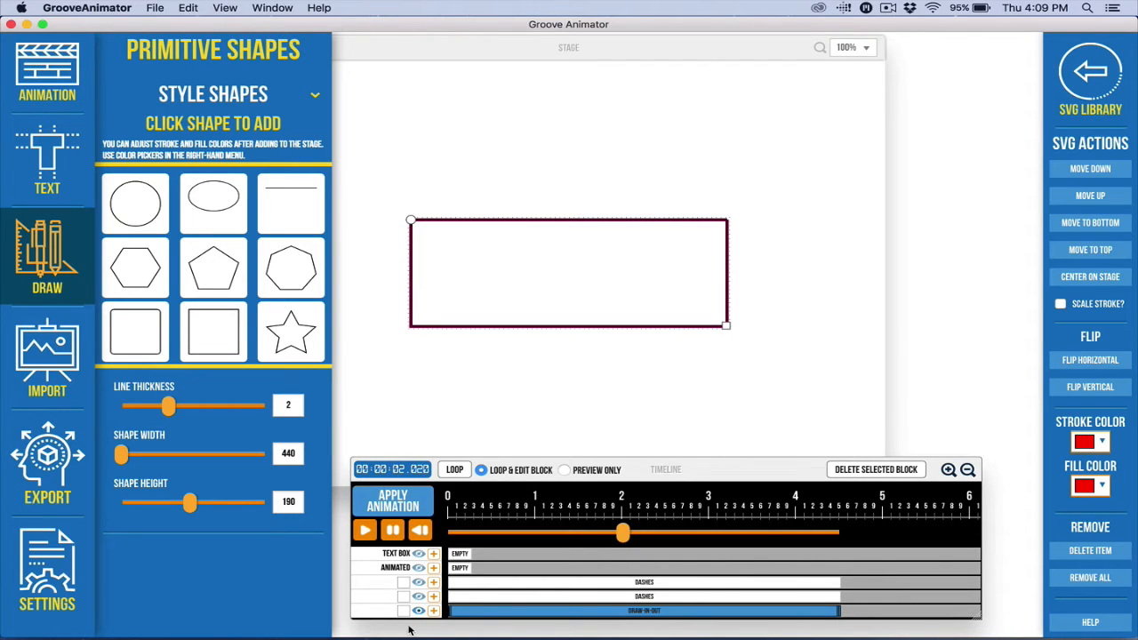
# Show the inner and outer dashed rectangles and the text again, and scrub the timeline to about 1.95 seconds
pyautogui.click(419, 596)
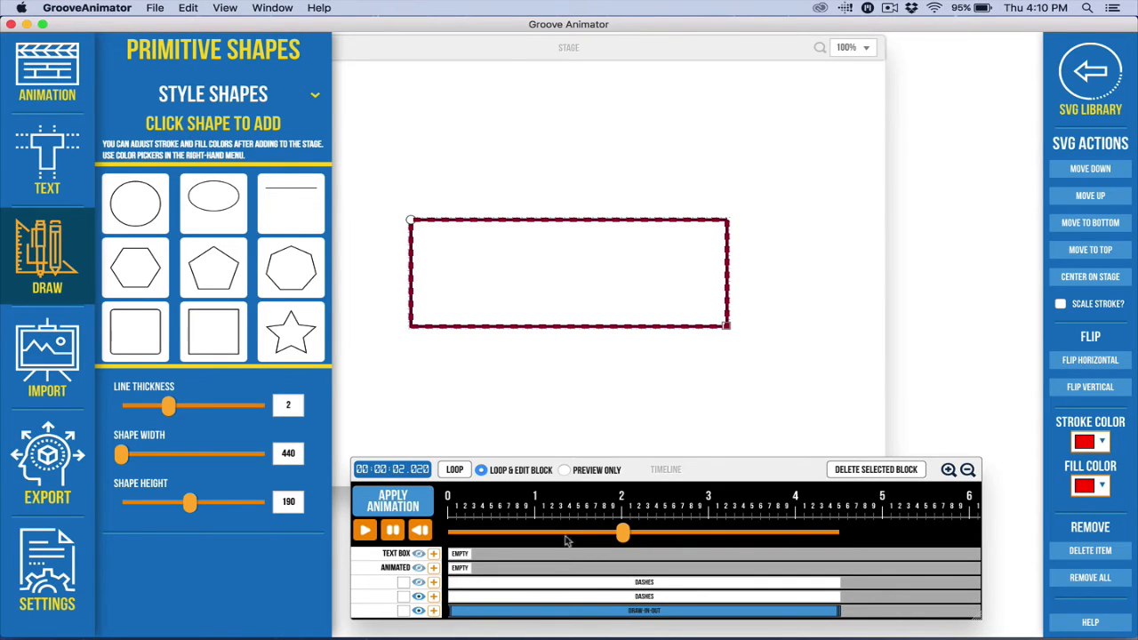
pyautogui.click(517, 583)
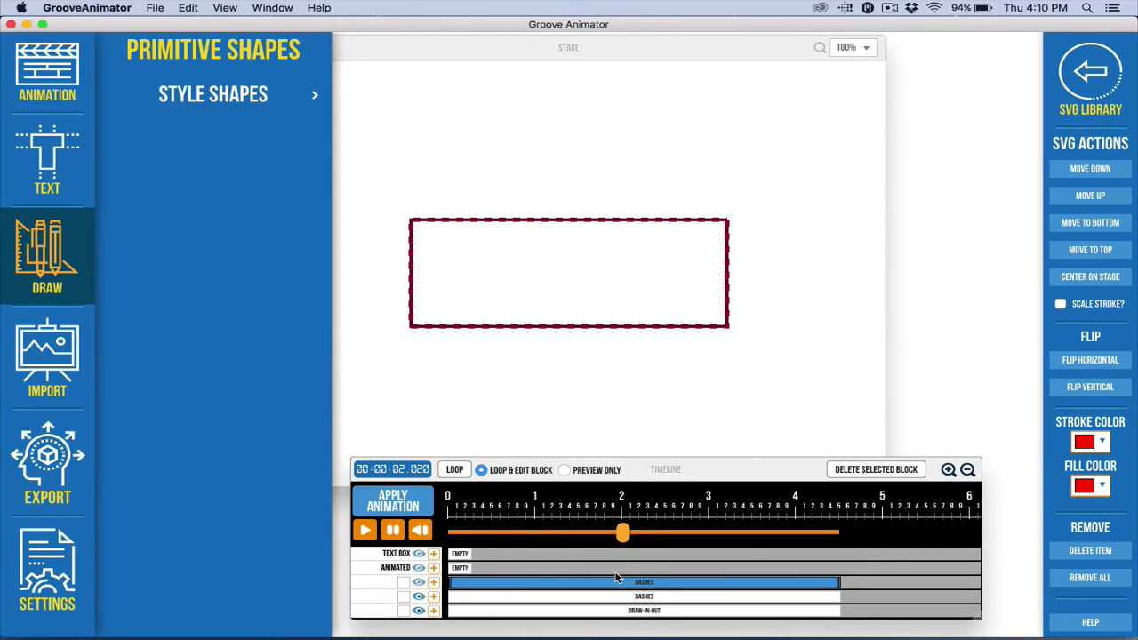
pyautogui.moveTo(624, 531); pyautogui.dragTo(670, 532)
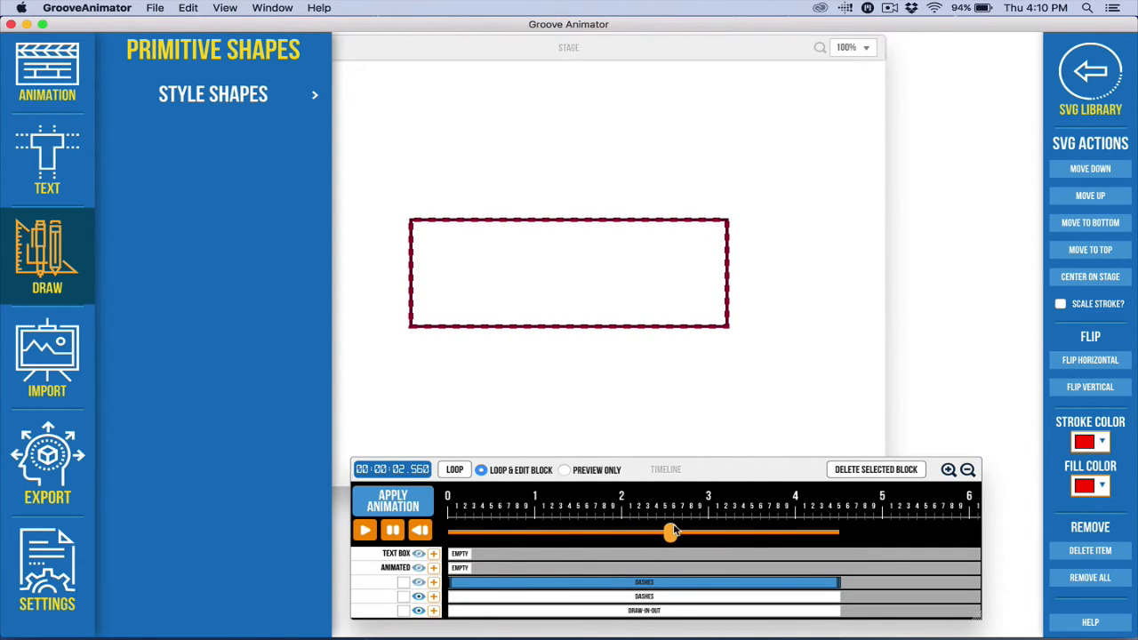
pyautogui.click(418, 584)
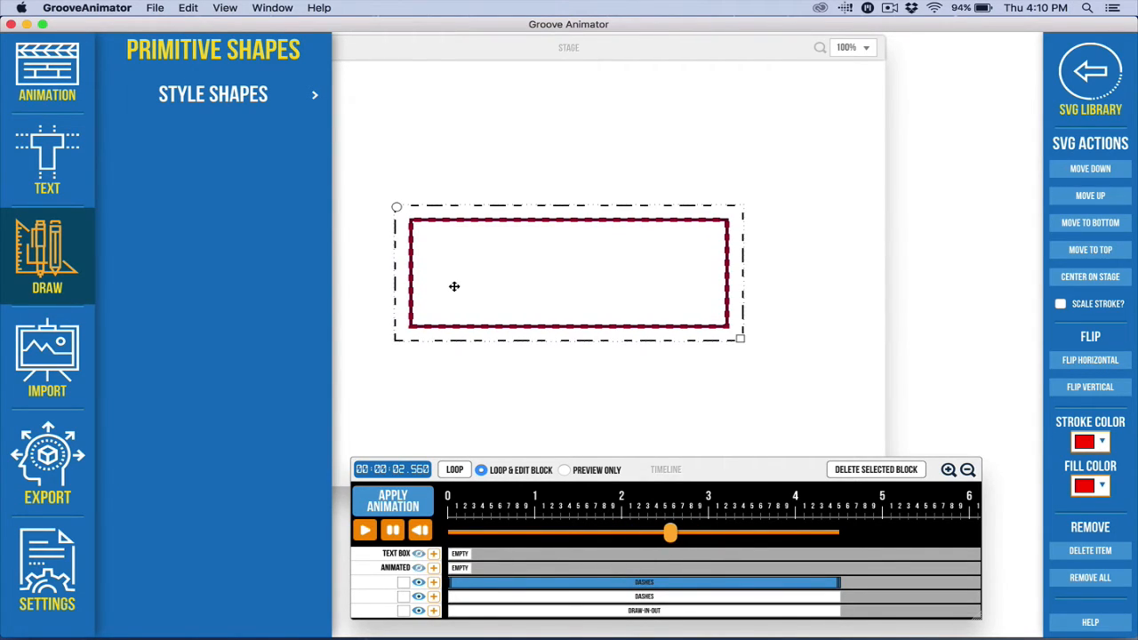
pyautogui.click(40, 249)
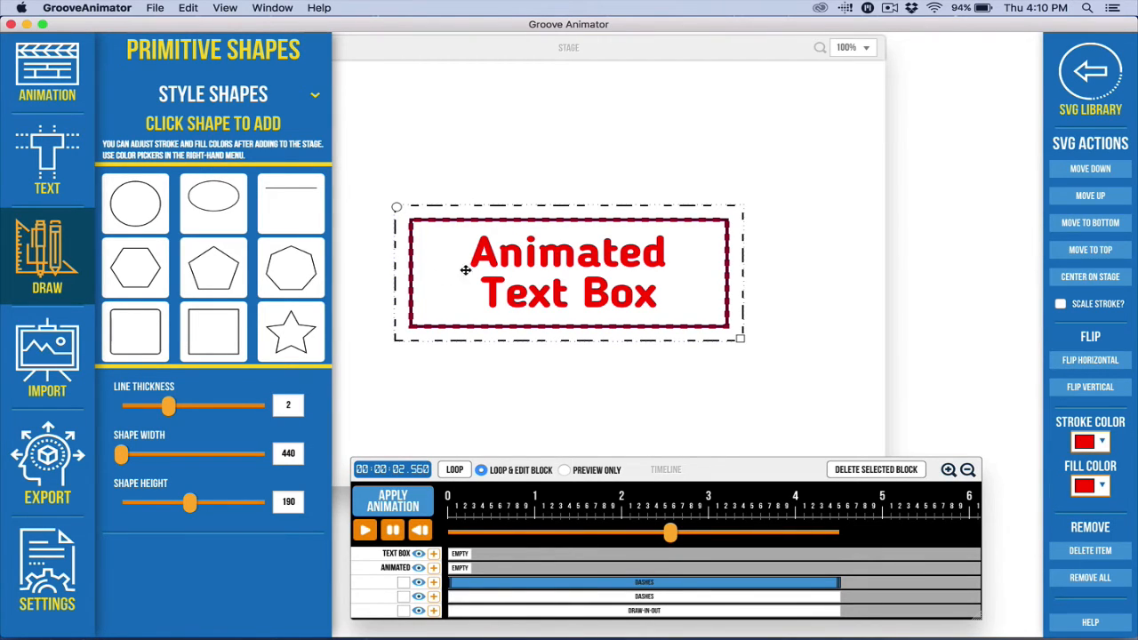
pyautogui.moveTo(671, 536); pyautogui.dragTo(618, 553)
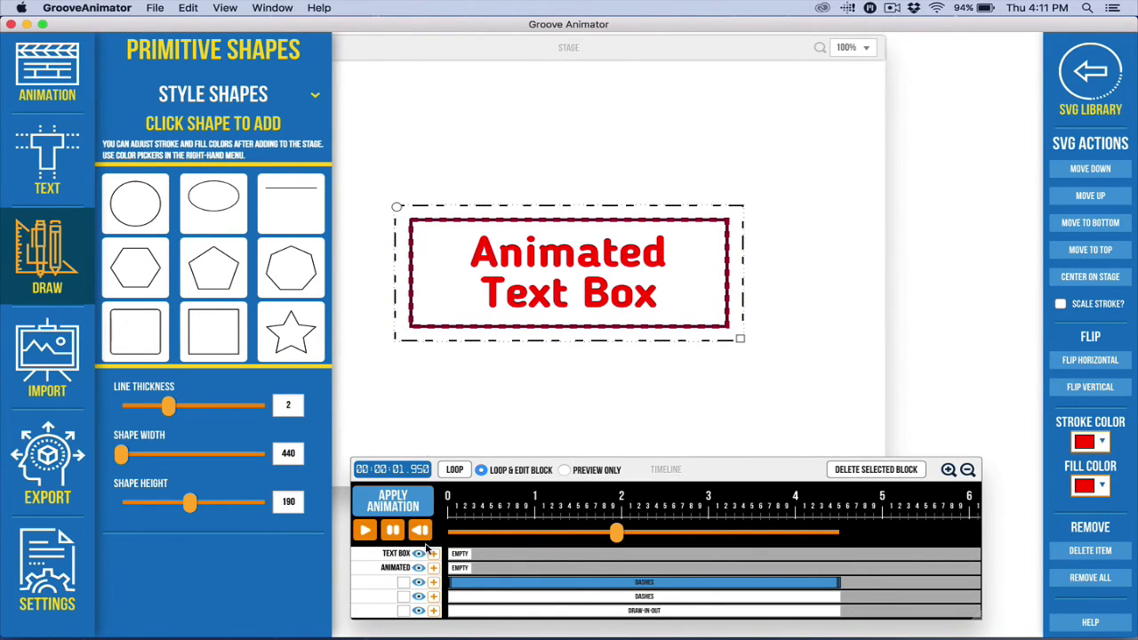
# Display the stroke animation settings of the draw-in-out rectangle
pyautogui.click(470, 610)
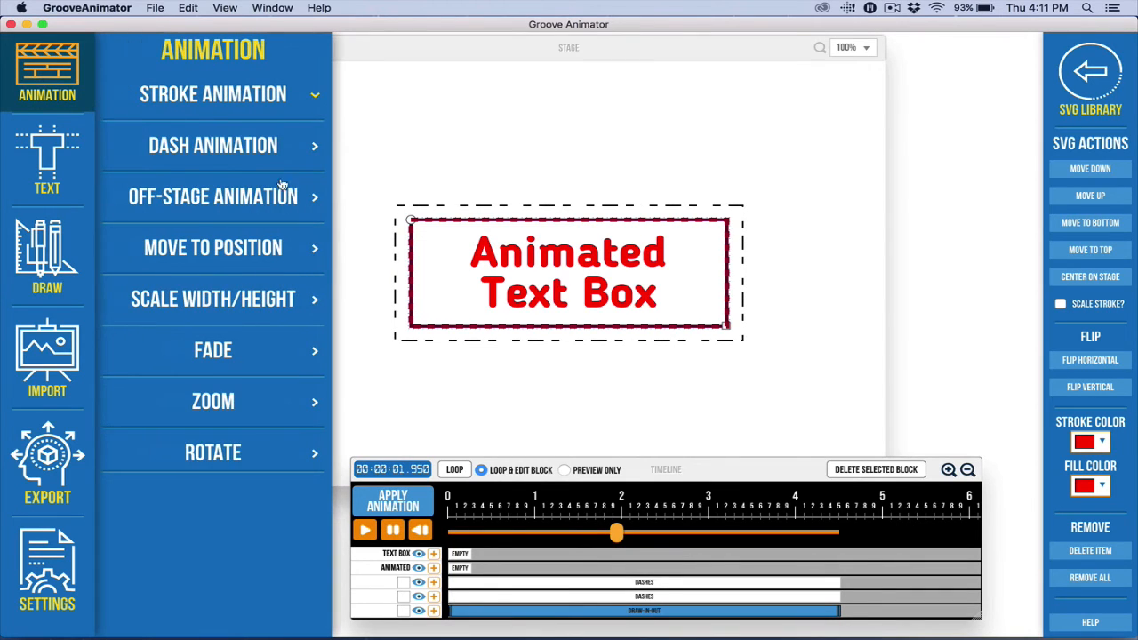
pyautogui.click(216, 110)
pyautogui.click(225, 96)
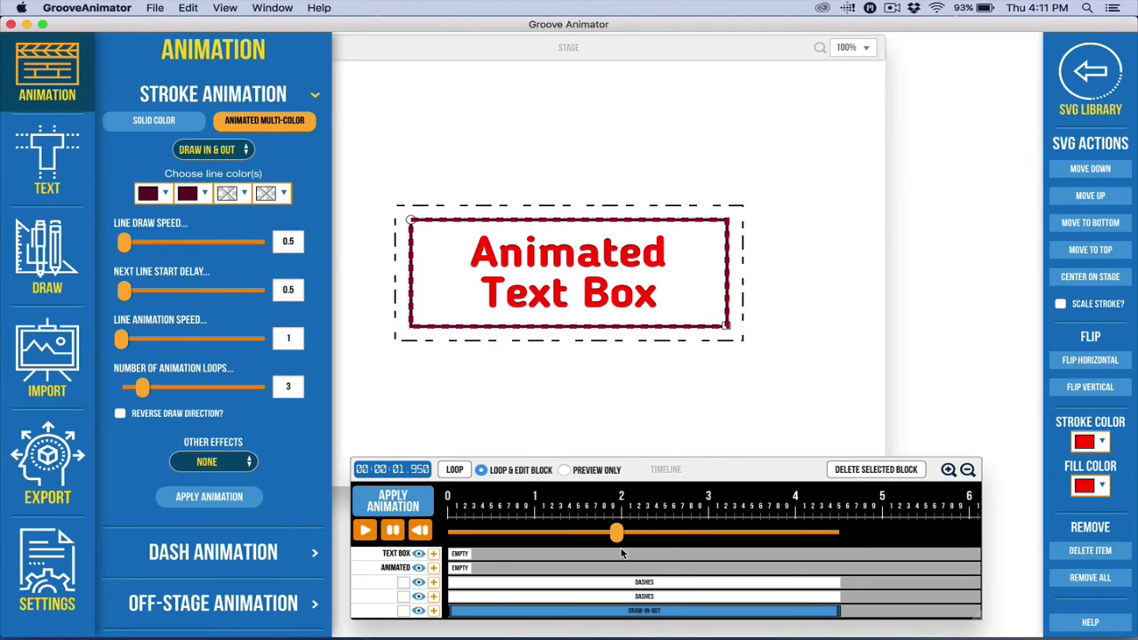
# Hide the text layers and dashed rectangles, and scrub to about 4.17 seconds to preview the solid rectangle drawing out
pyautogui.click(418, 568)
pyautogui.click(418, 553)
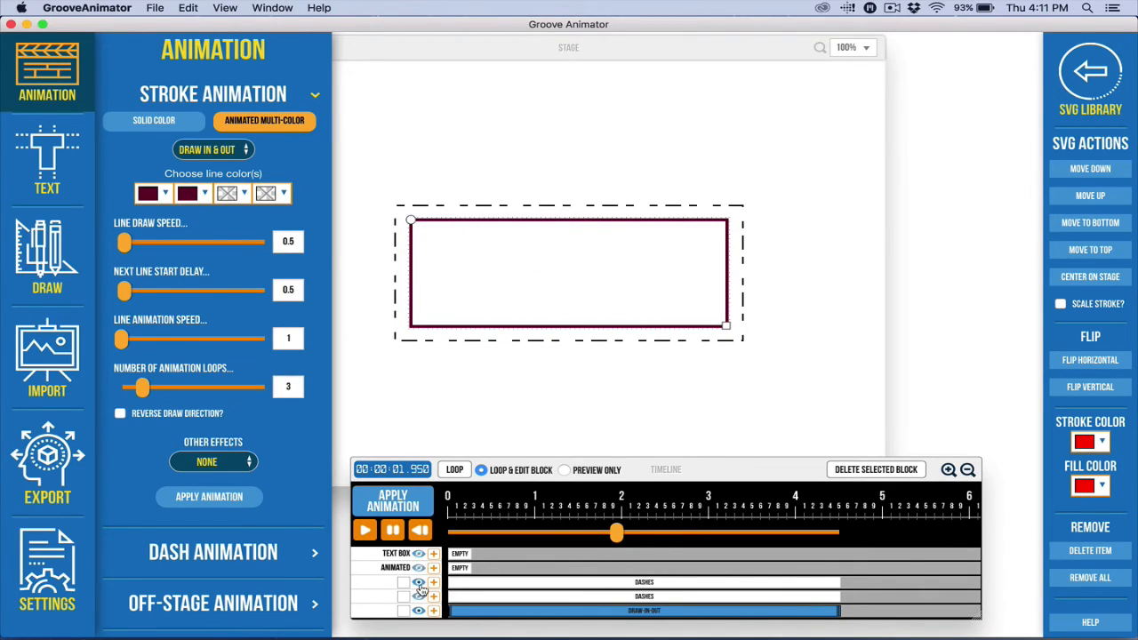
pyautogui.click(418, 582)
pyautogui.moveTo(620, 532)
pyautogui.mouseDown()
pyautogui.moveTo(769, 533)
pyautogui.moveTo(818, 544)
pyautogui.moveTo(796, 545)
pyautogui.moveTo(809, 548)
pyautogui.mouseUp()
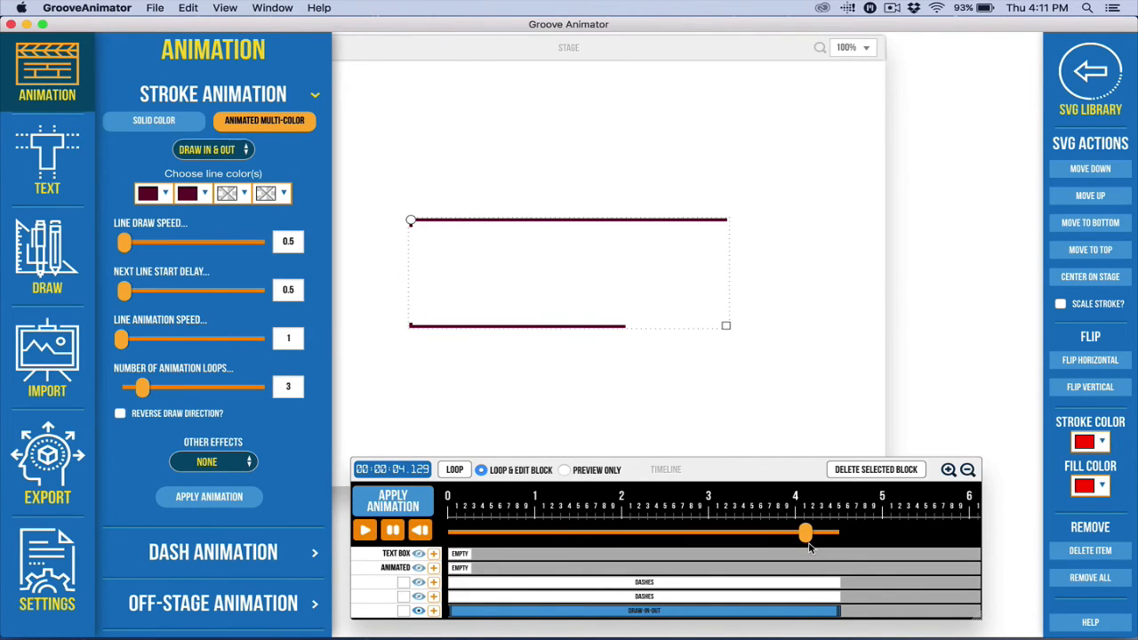
pyautogui.moveTo(809, 536)
pyautogui.mouseDown()
pyautogui.moveTo(444, 536)
pyautogui.moveTo(825, 540)
pyautogui.moveTo(809, 536)
pyautogui.mouseUp()
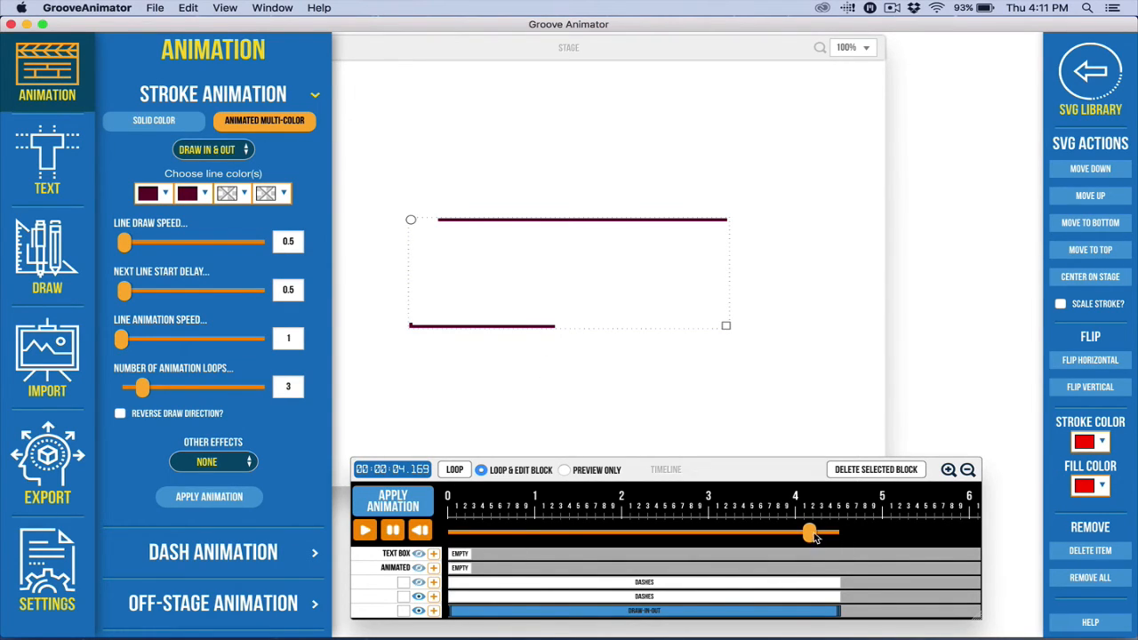
# Preview the dashes over the solid rectangle, restore the outer dashed rectangle's visibility, and scrub back to about 0.68 seconds
pyautogui.moveTo(809, 533); pyautogui.dragTo(646, 534)
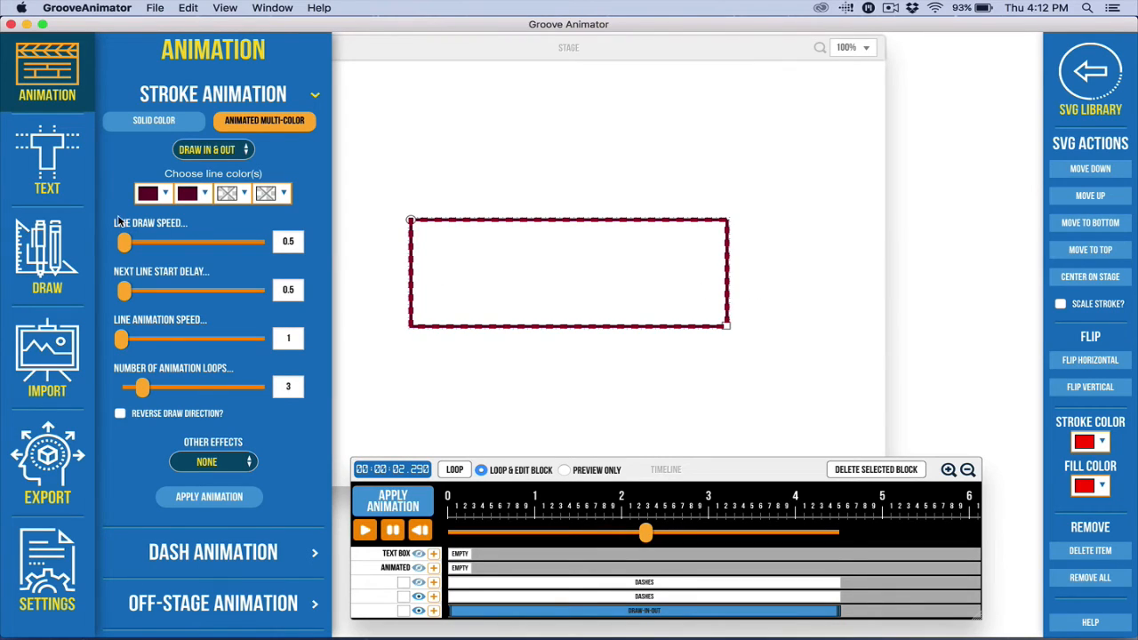
pyautogui.click(649, 536)
pyautogui.moveTo(649, 535); pyautogui.dragTo(767, 534)
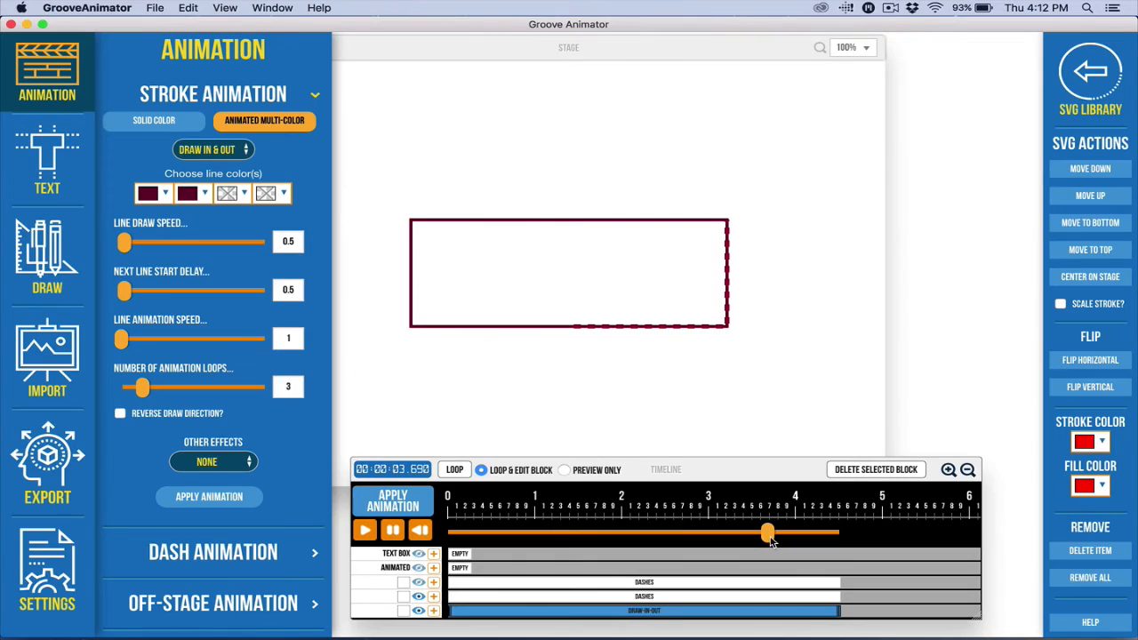
pyautogui.click(419, 584)
pyautogui.moveTo(764, 540); pyautogui.dragTo(506, 535)
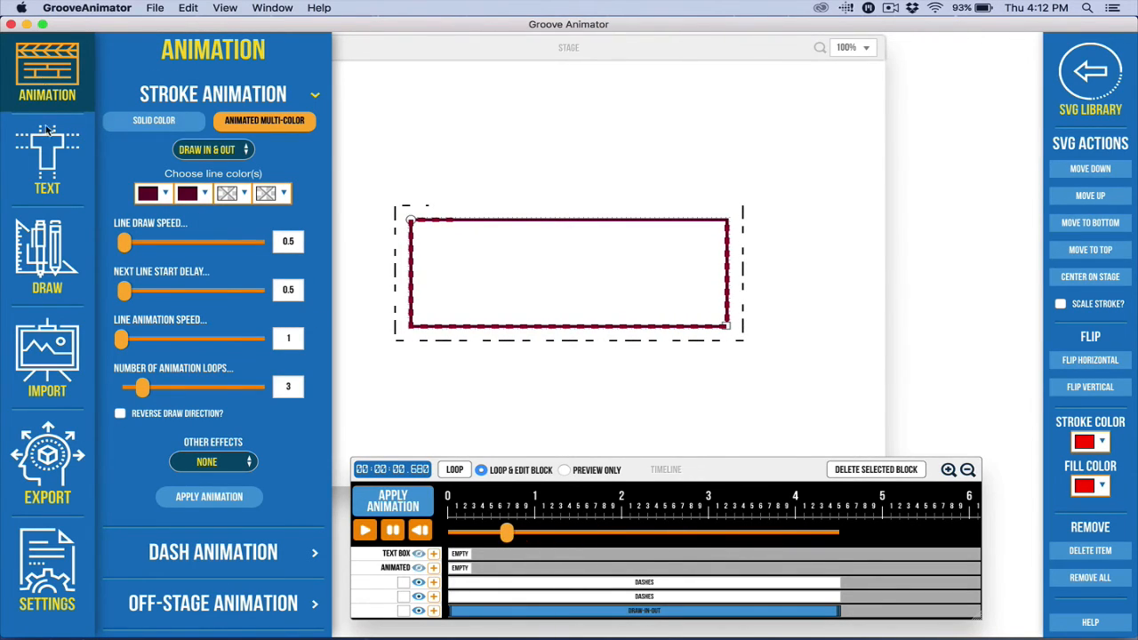
# Examine the inner dashed rectangle's dash animation settings, including dash type, speeds, speed multiplier and draw-out option
pyautogui.click(267, 98)
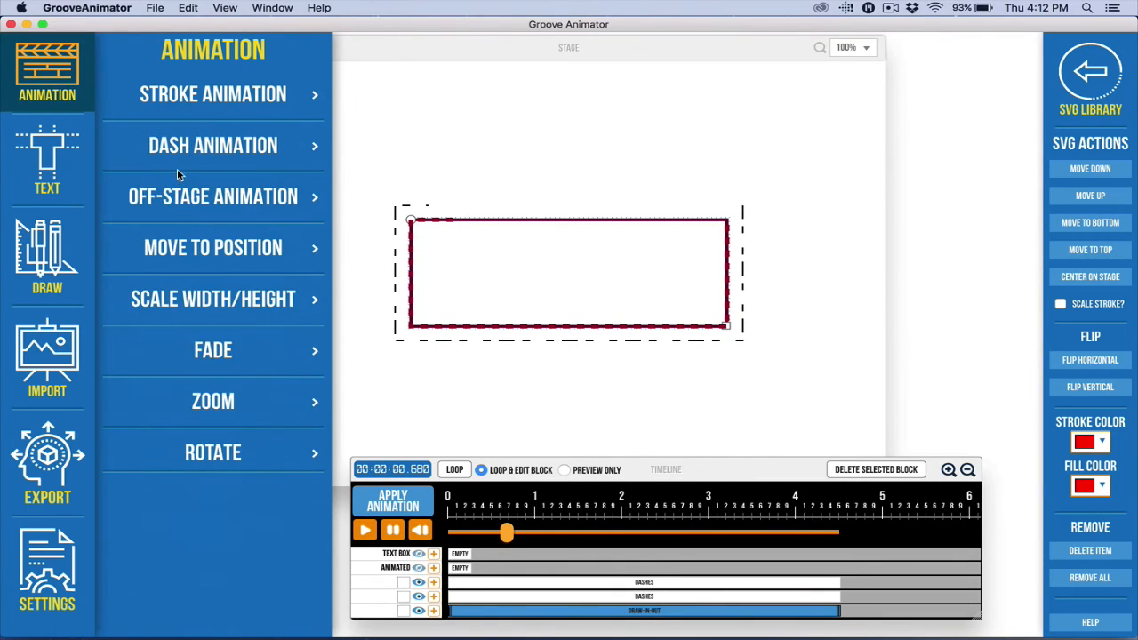
pyautogui.click(240, 142)
pyautogui.click(499, 597)
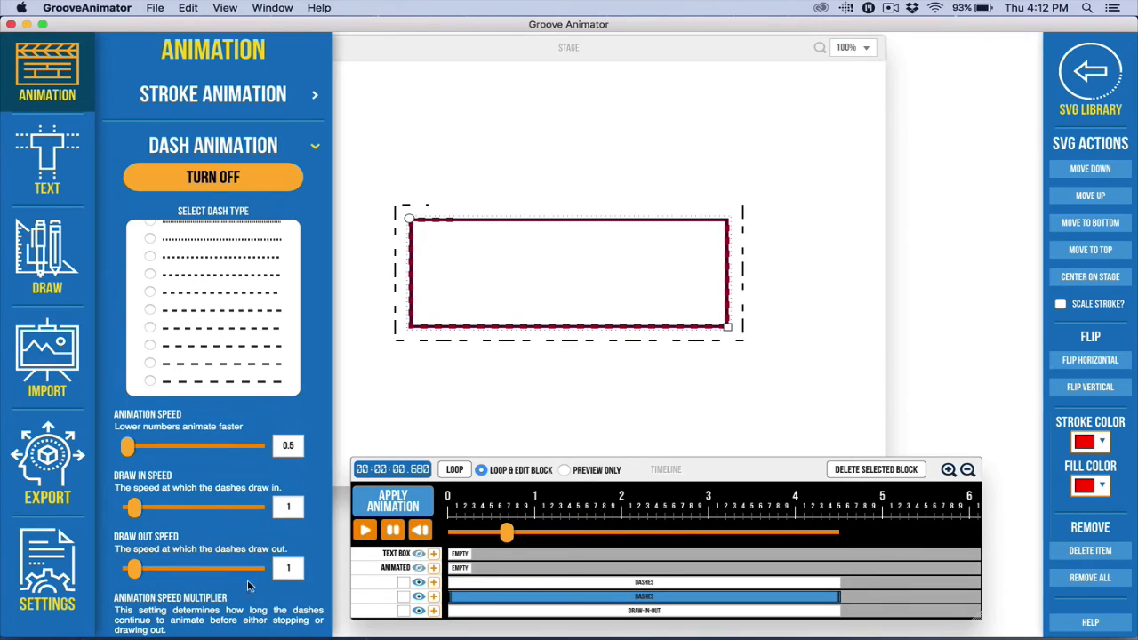
pyautogui.scroll(-2, 227, 580)
pyautogui.scroll(-1, 283, 429)
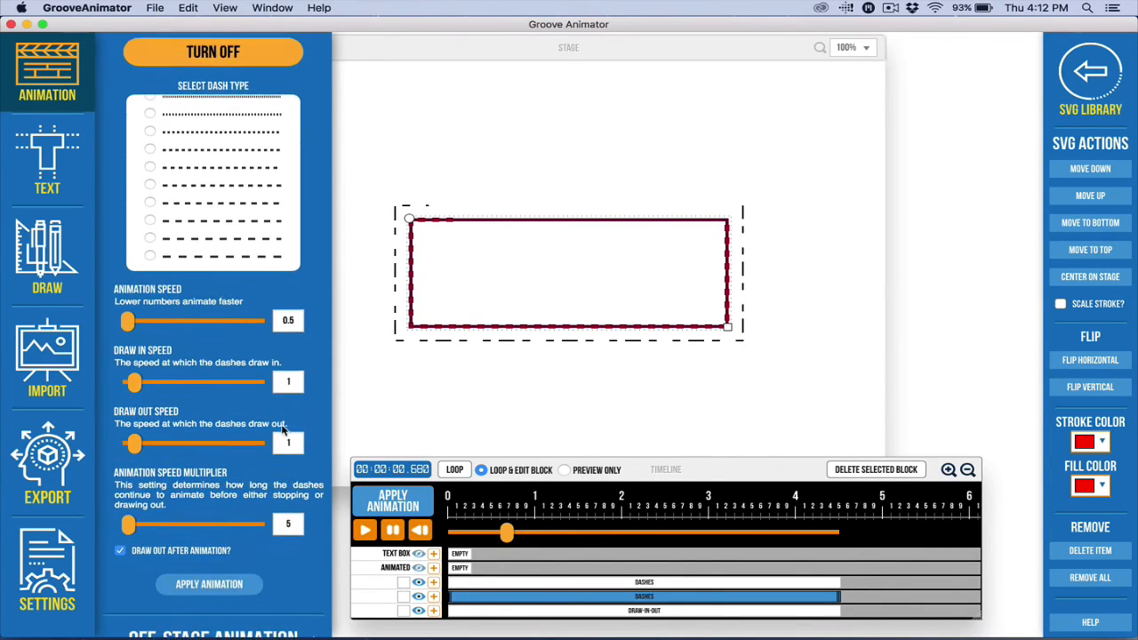
pyautogui.scroll(-3, 294, 265)
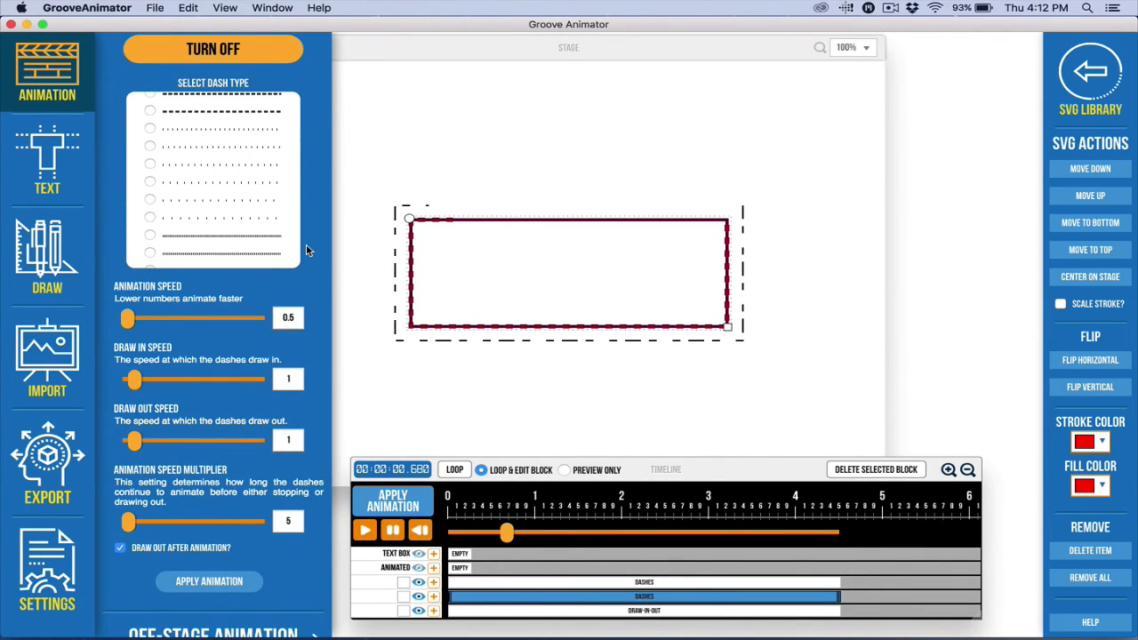
pyautogui.scroll(-6, 306, 243)
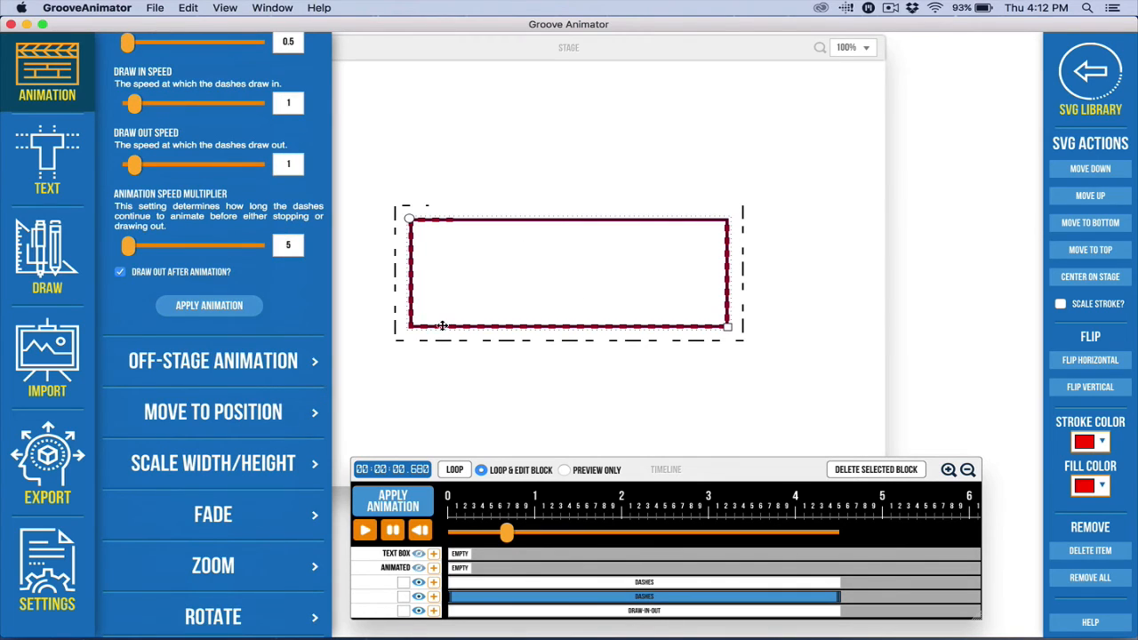
pyautogui.scroll(6, 290, 188)
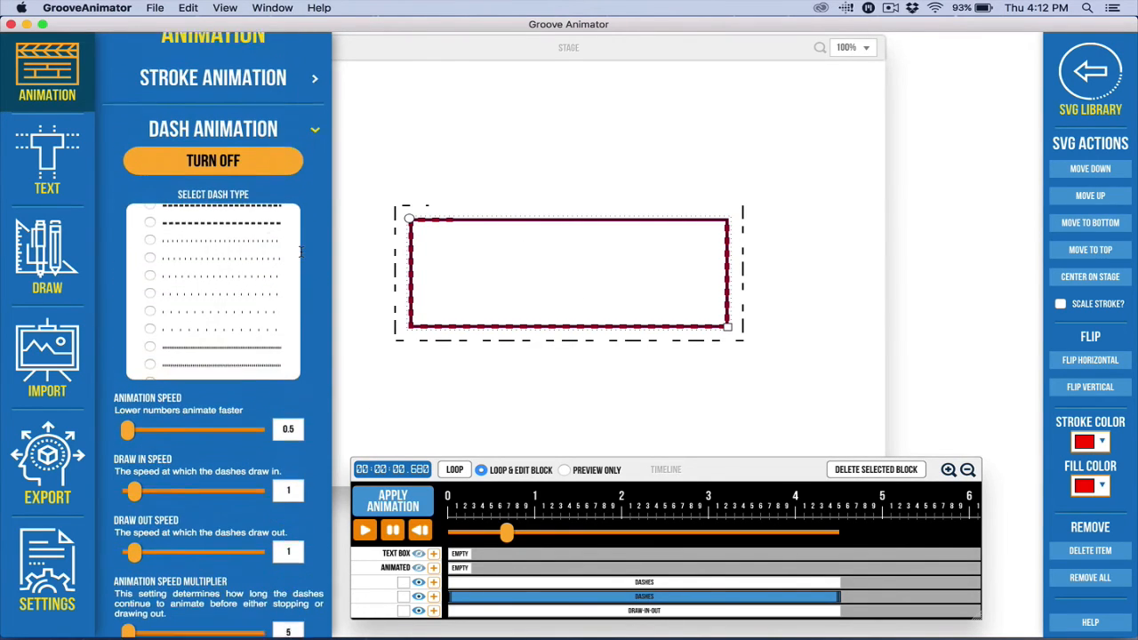
pyautogui.scroll(-6, 229, 223)
pyautogui.scroll(7, 306, 155)
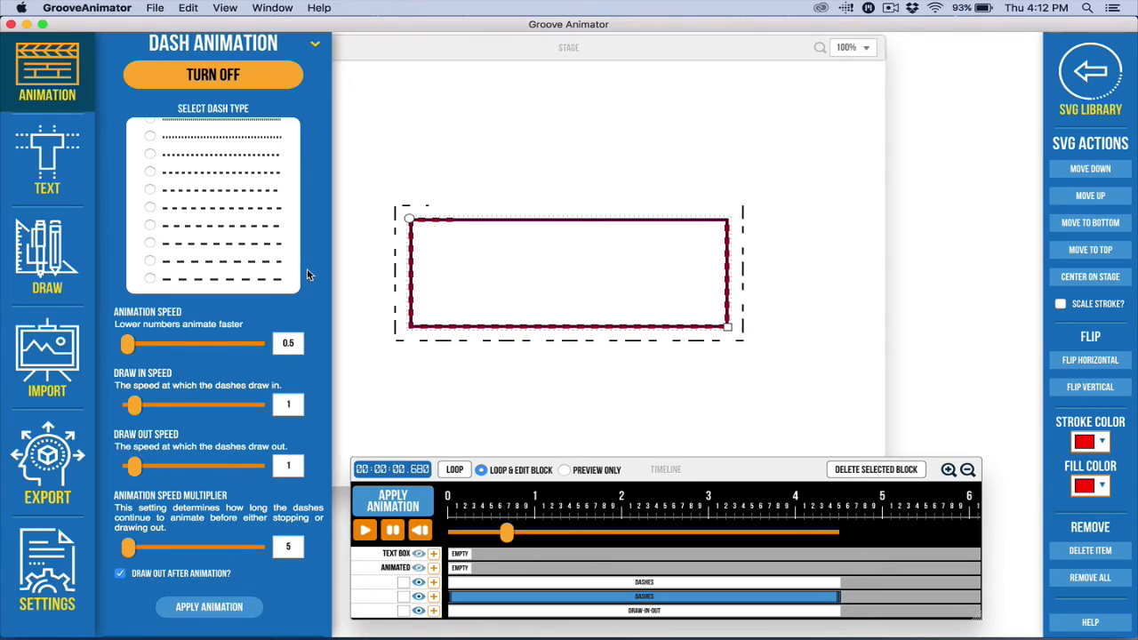
# Examine the outer dashed rectangle's dash type and speeds, and scrub between about 0.7 and 1.5 seconds to preview it
pyautogui.click(507, 581)
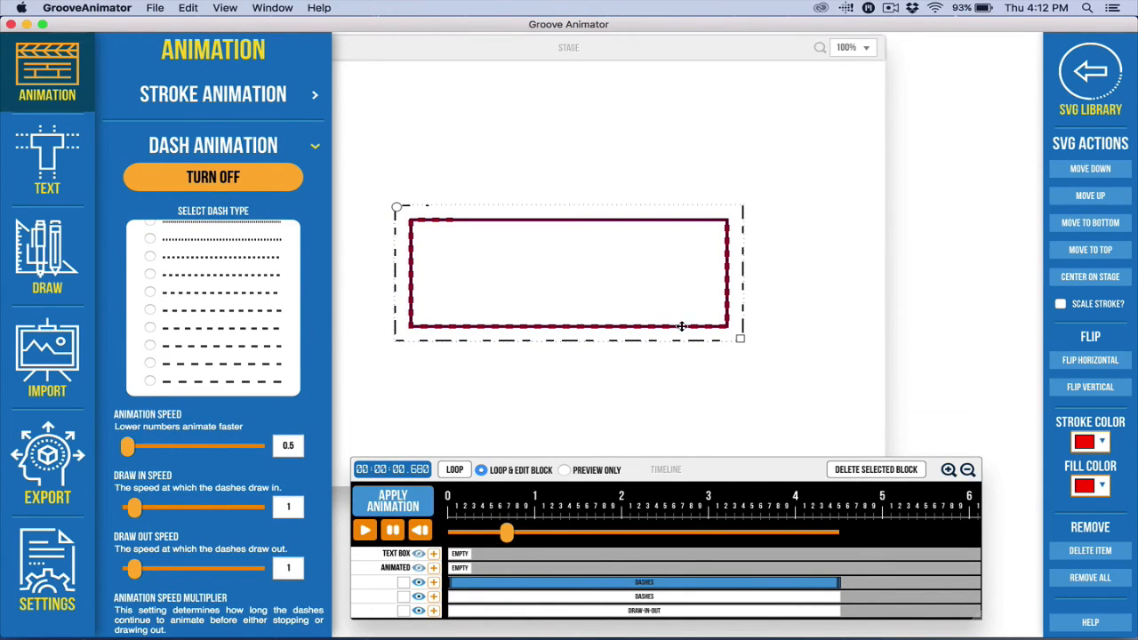
pyautogui.scroll(-5, 228, 304)
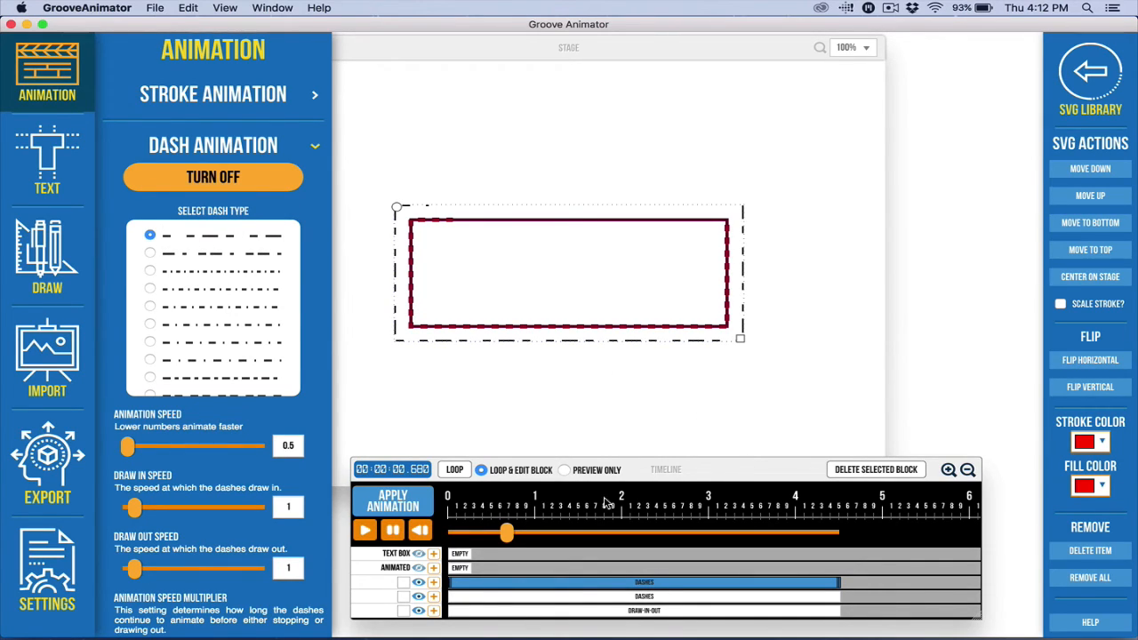
pyautogui.moveTo(508, 531); pyautogui.dragTo(578, 533)
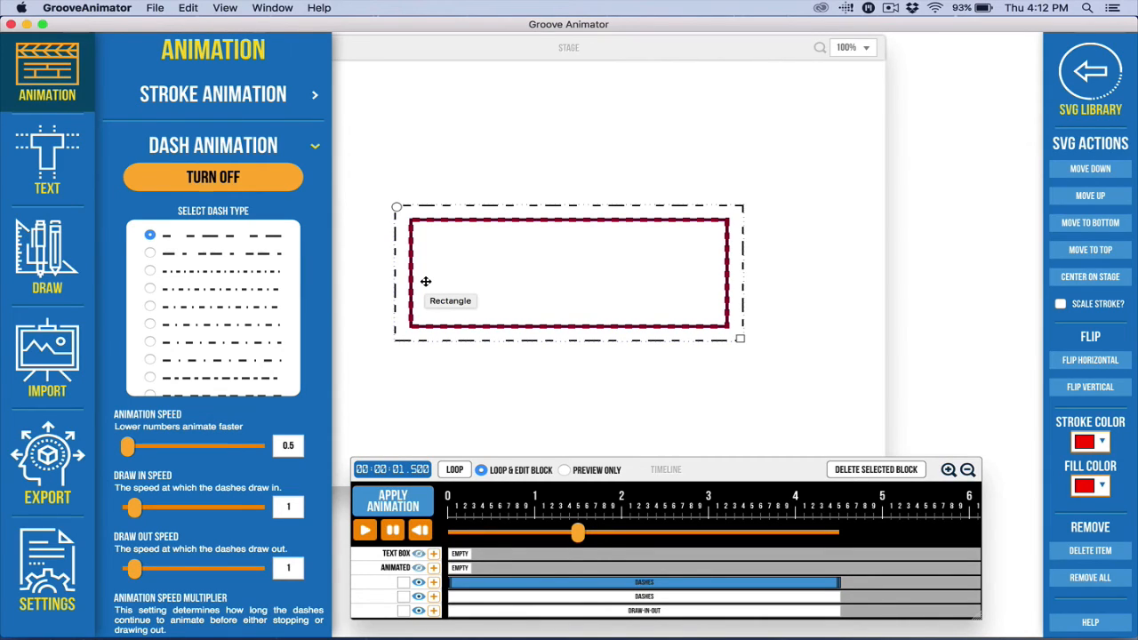
pyautogui.moveTo(578, 535); pyautogui.dragTo(508, 546)
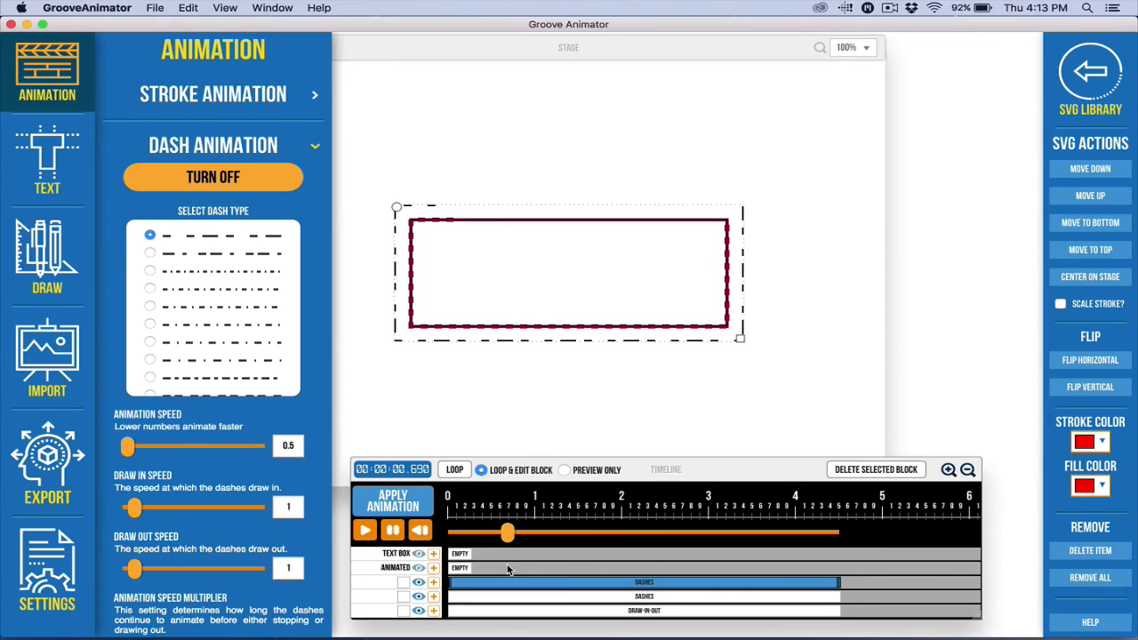
# Show the two text layers again and scrub the timeline forward to about 2.14 seconds to preview the complete box
pyautogui.click(418, 567)
pyautogui.click(418, 553)
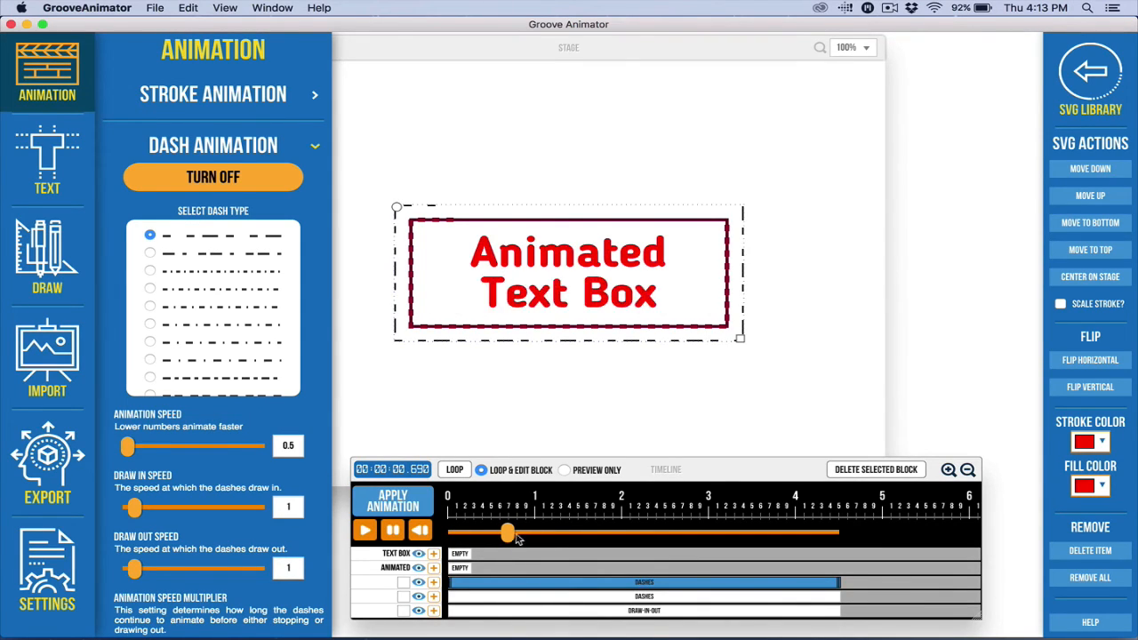
pyautogui.moveTo(519, 539)
pyautogui.mouseDown()
pyautogui.moveTo(458, 536)
pyautogui.moveTo(533, 533)
pyautogui.mouseUp()
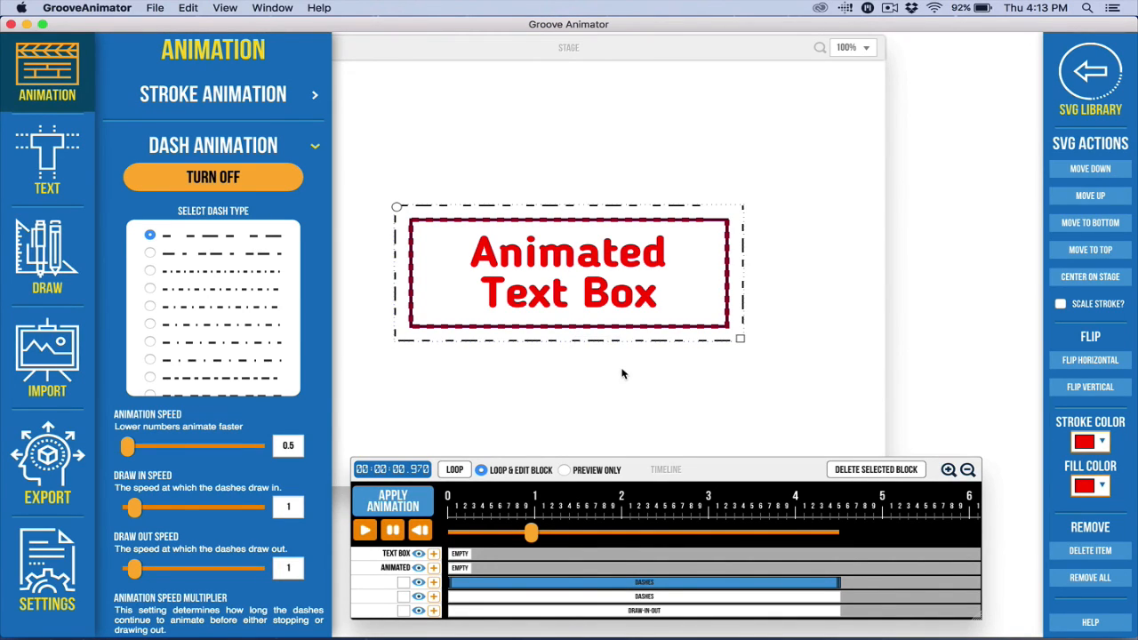
pyautogui.click(533, 534)
pyautogui.moveTo(533, 534)
pyautogui.mouseDown()
pyautogui.moveTo(464, 533)
pyautogui.moveTo(537, 533)
pyautogui.mouseUp()
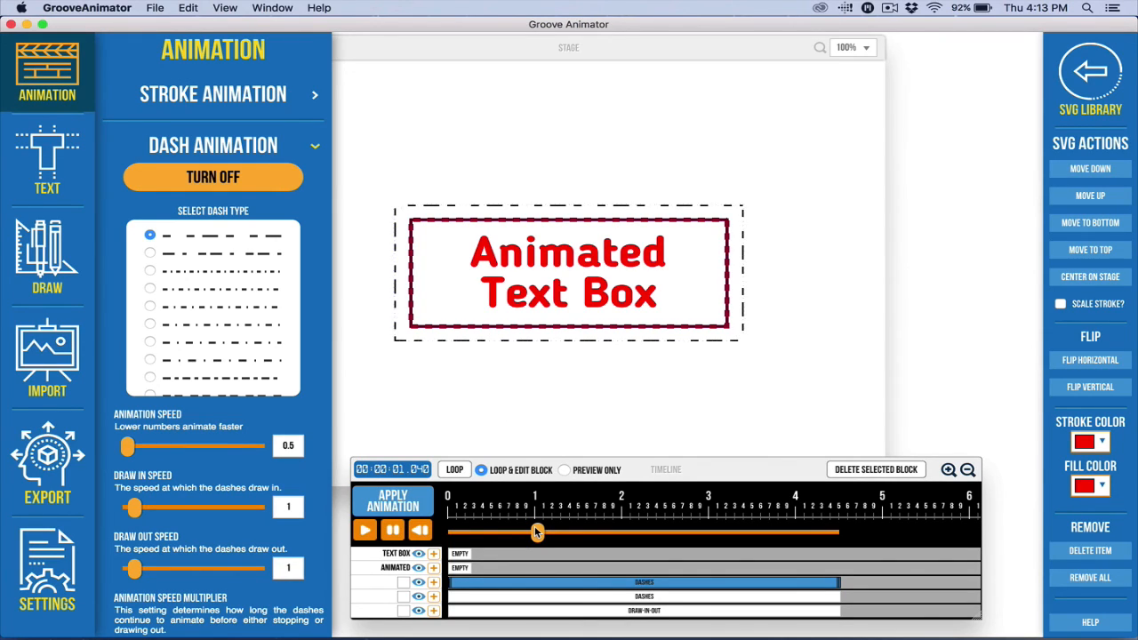
pyautogui.moveTo(537, 531); pyautogui.dragTo(633, 541)
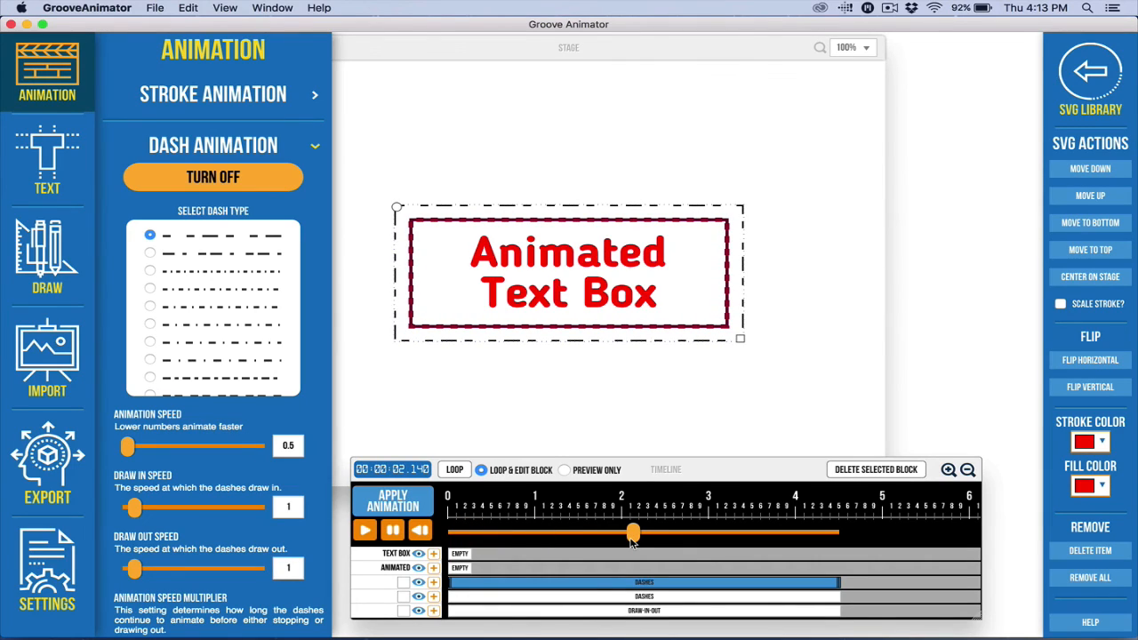